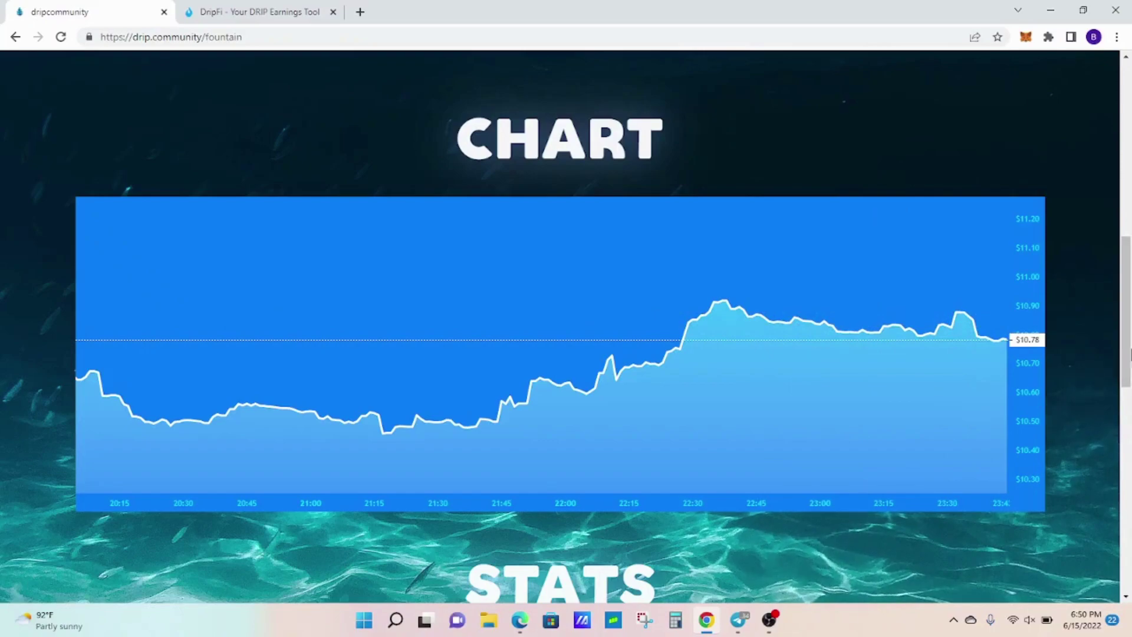
Step: Scroll up from the Fountain chart and go to the Faucet page showing 185.090 DRIP deposited
drag(1131, 354, 1129, 180)
click(300, 79)
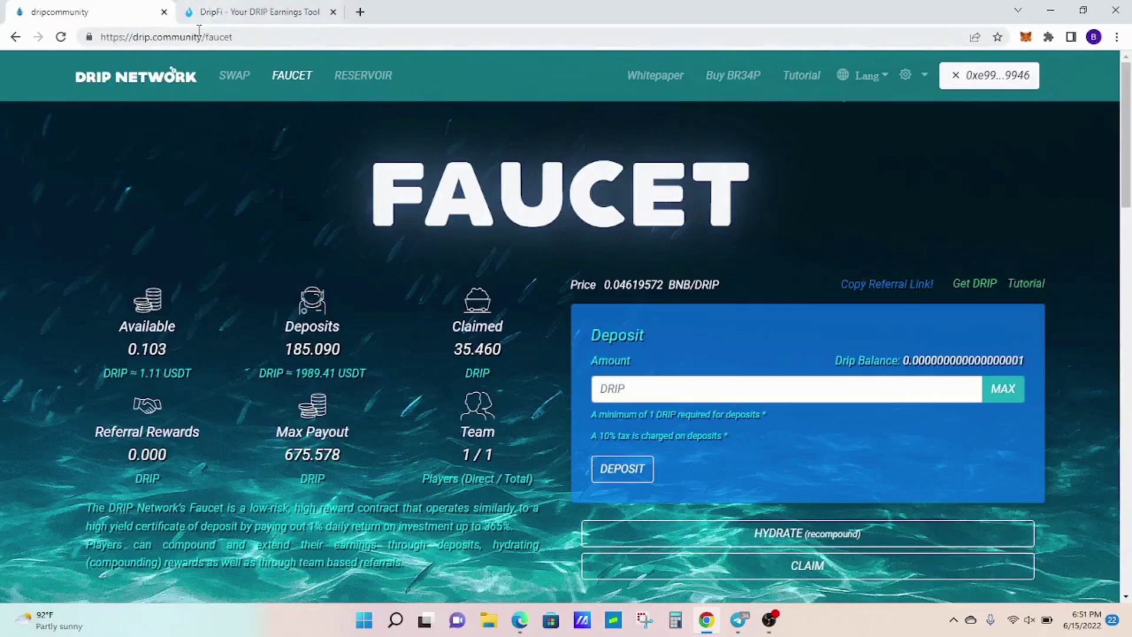
Step: In the DripFi calculator, replace the live 10.71 price with a manual 120 for the 395-day projection
click(237, 12)
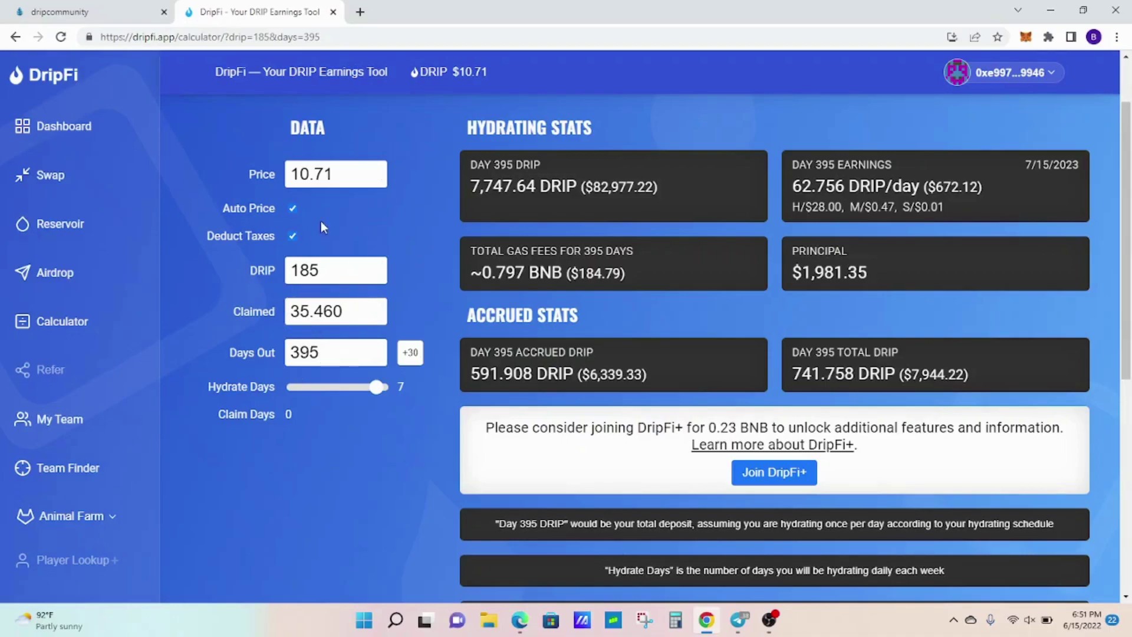
click(352, 177)
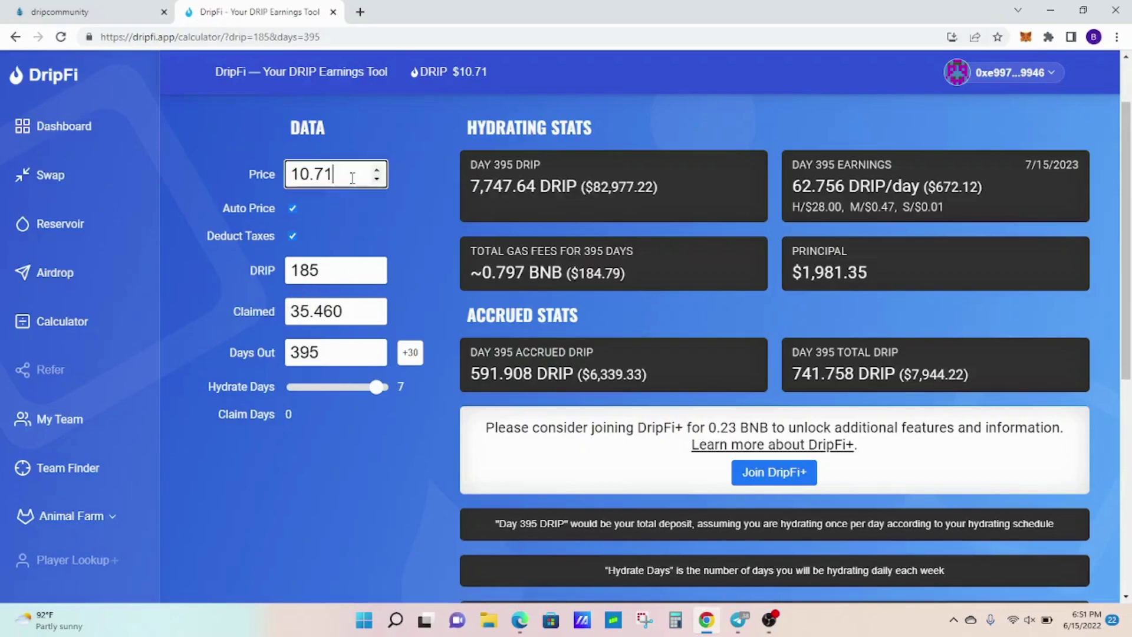
drag(352, 178, 216, 150)
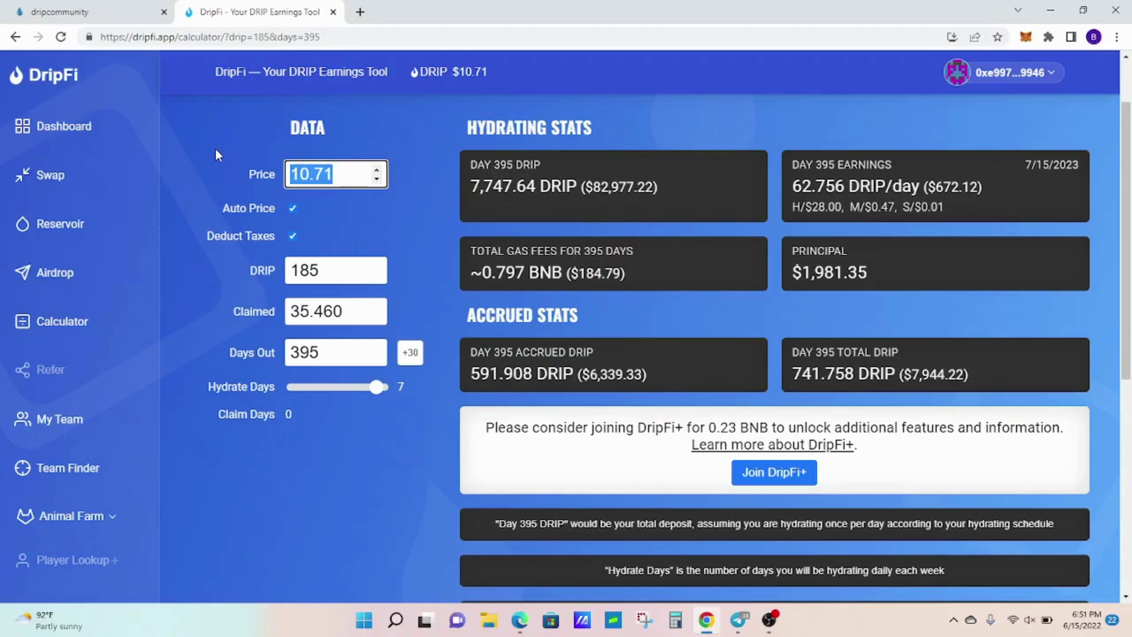
text(120)
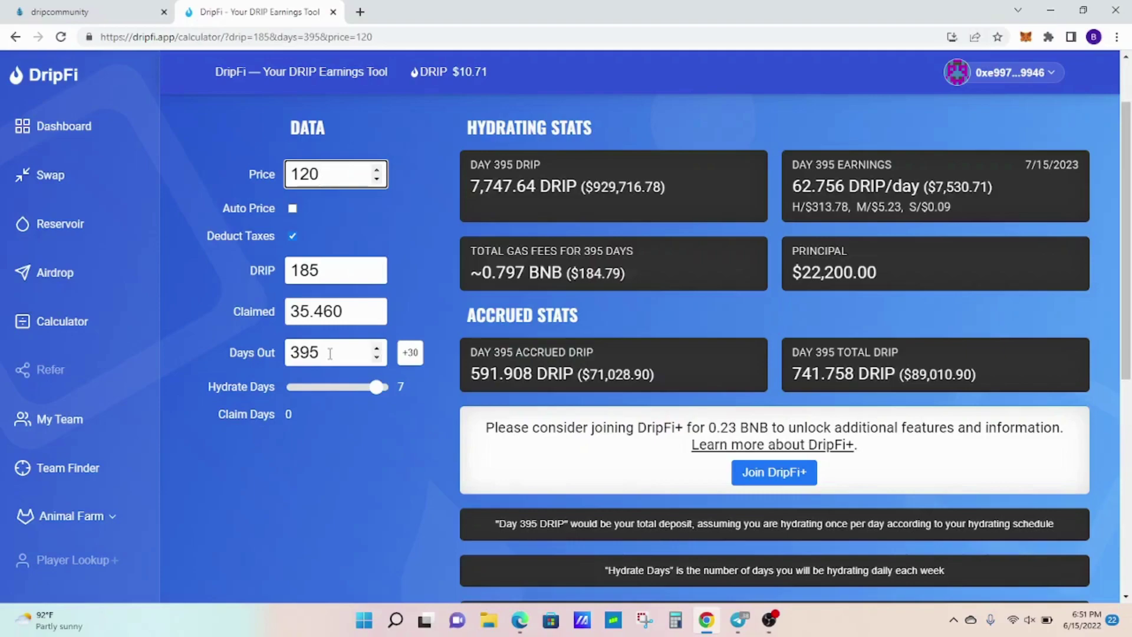
drag(328, 353, 197, 324)
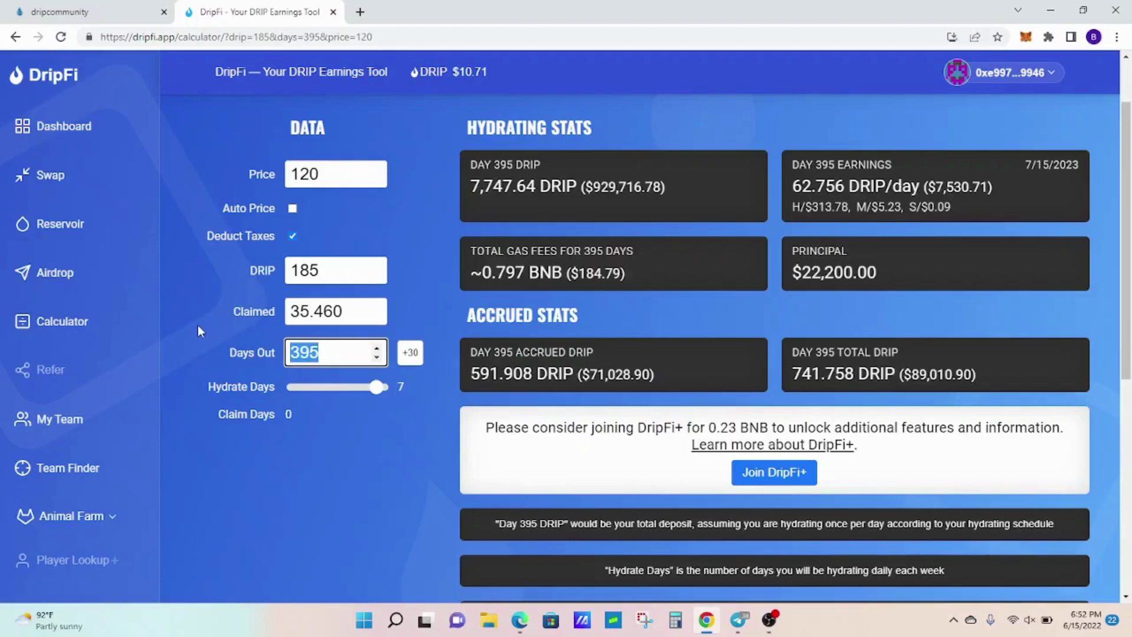
Step: Change Days Out to 350, projecting 5,062.731 DRIP worth $607,527.75
text(350)
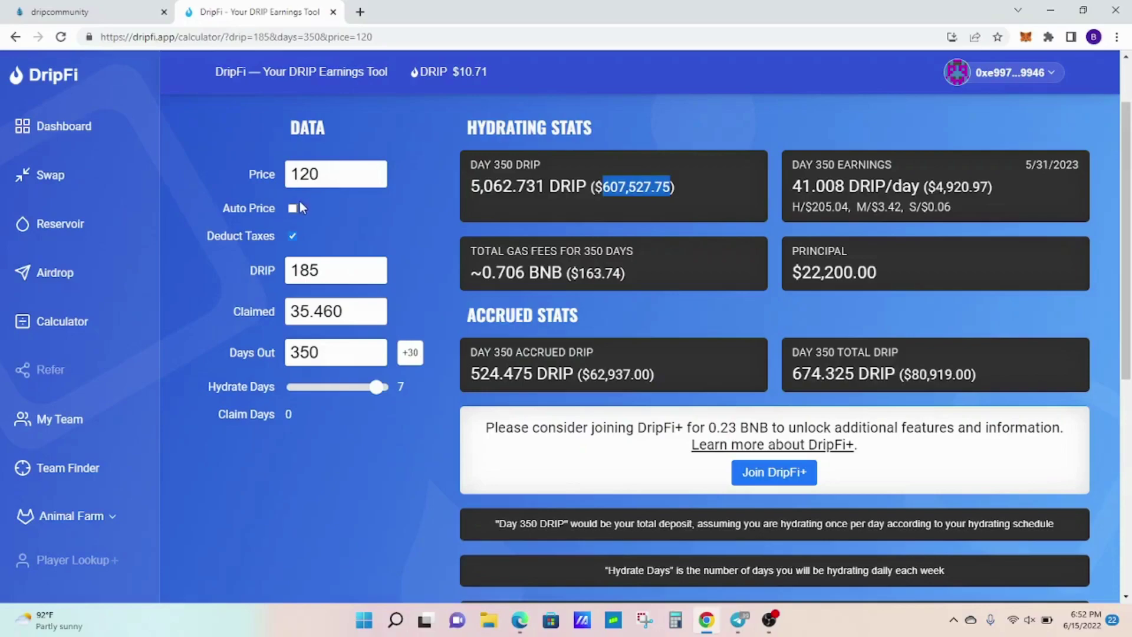
click(568, 177)
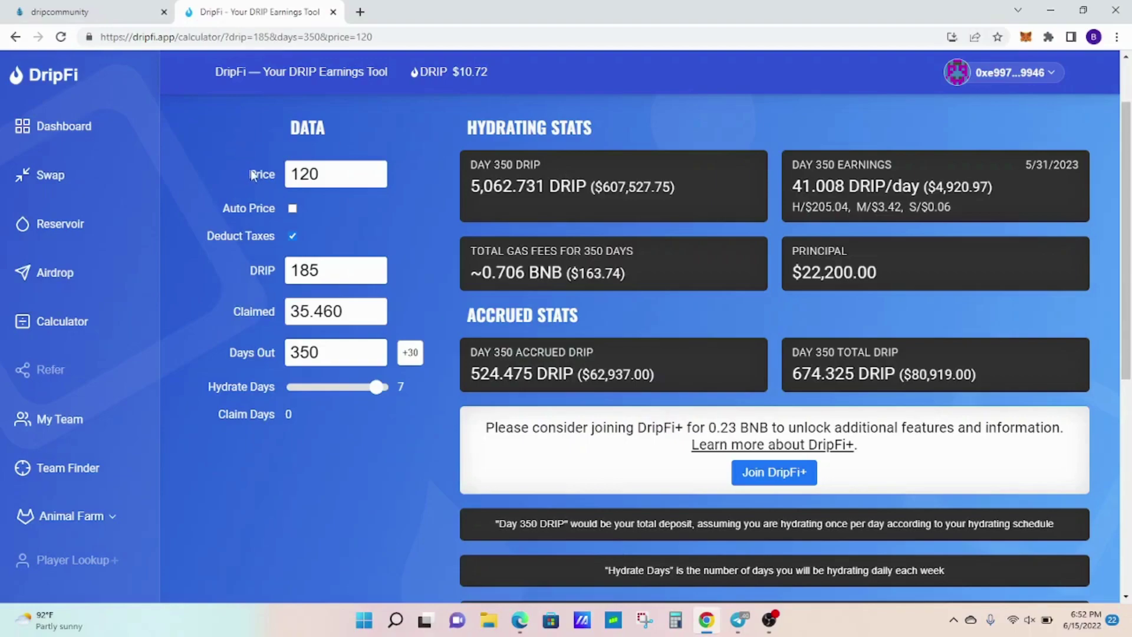
Step: Restore the live 10.72 price, then set 365 days out and a 1000 DRIP deposit
click(290, 208)
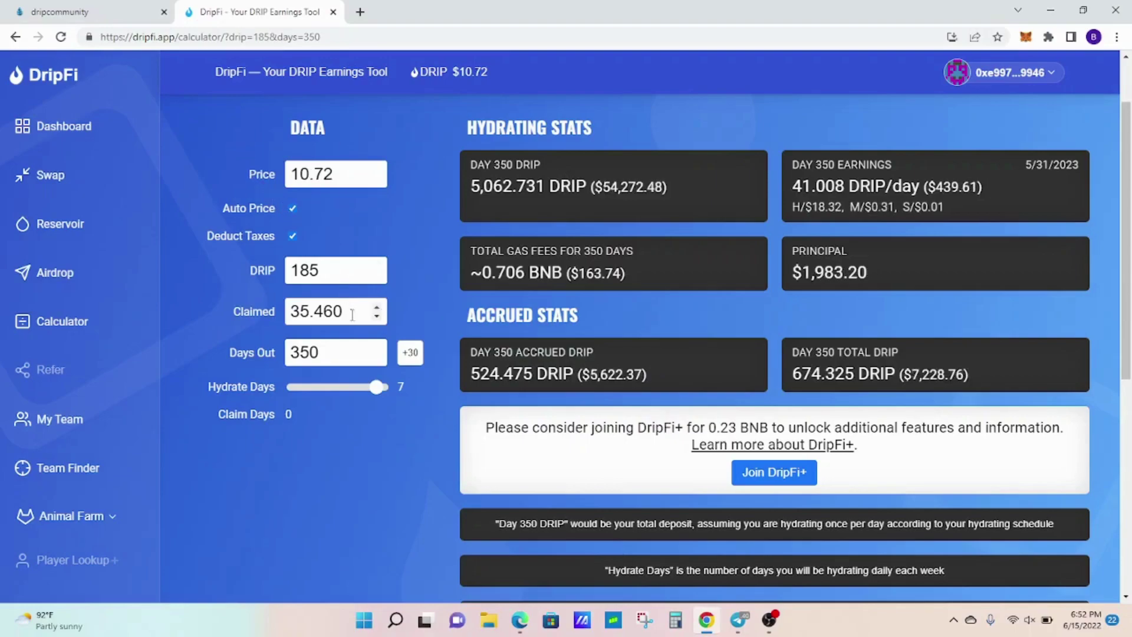
double_click(340, 363)
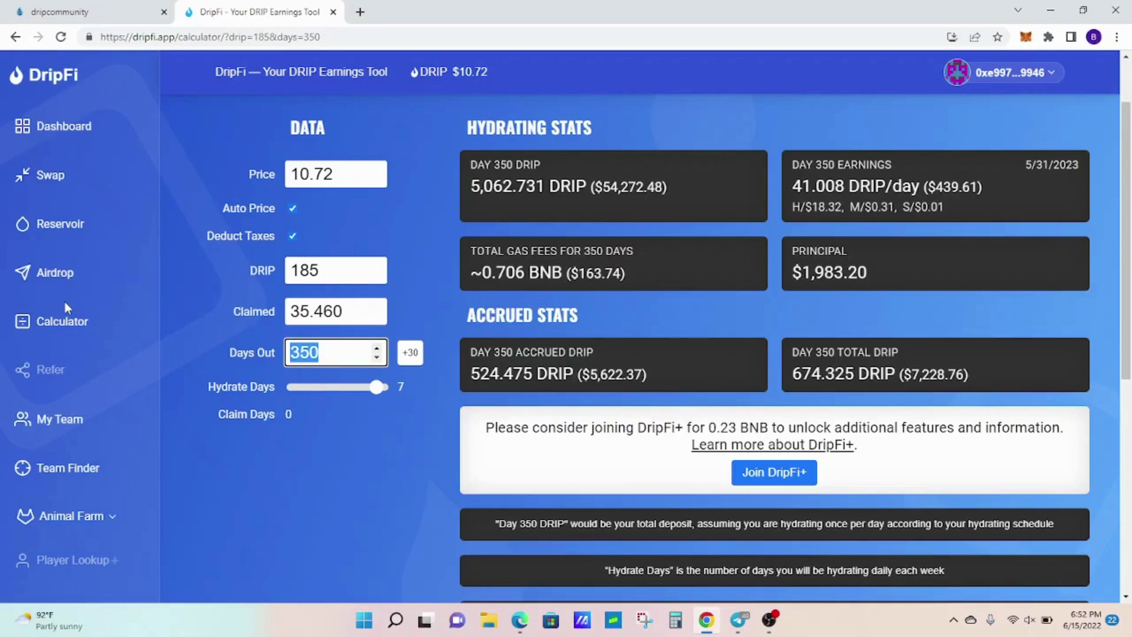
text(365)
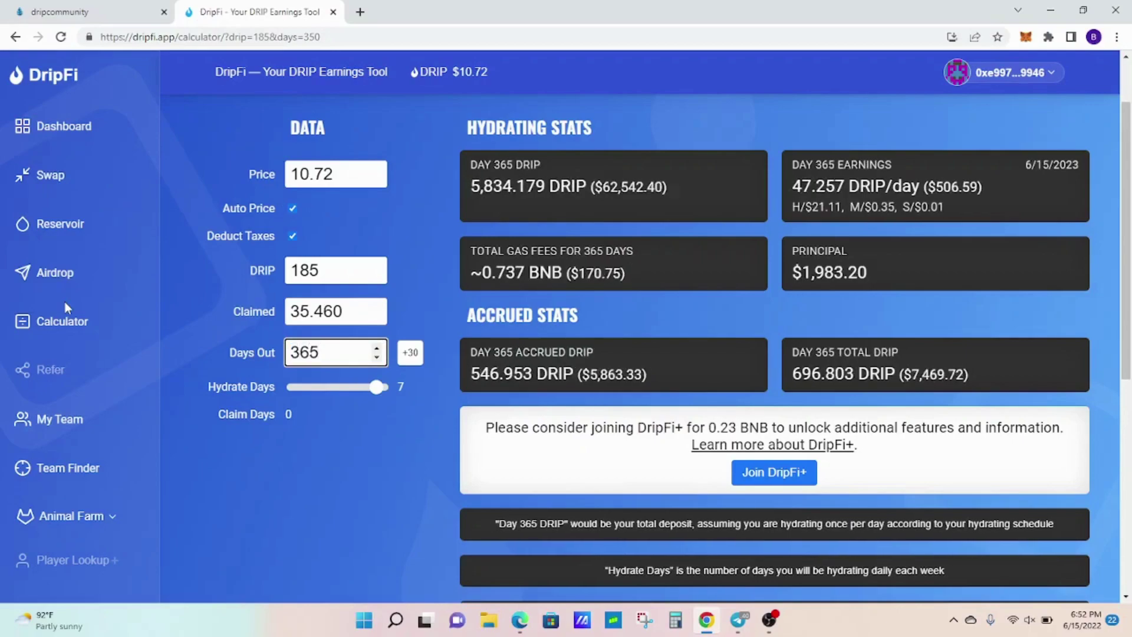
click(347, 276)
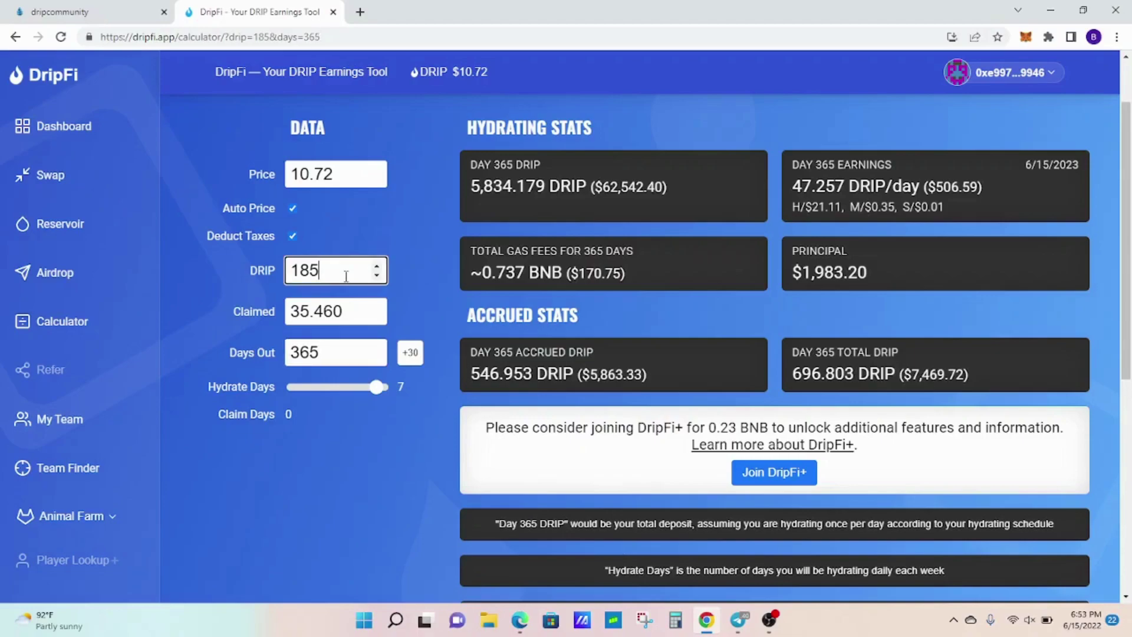
key(BackSpace)
key(BackSpace)
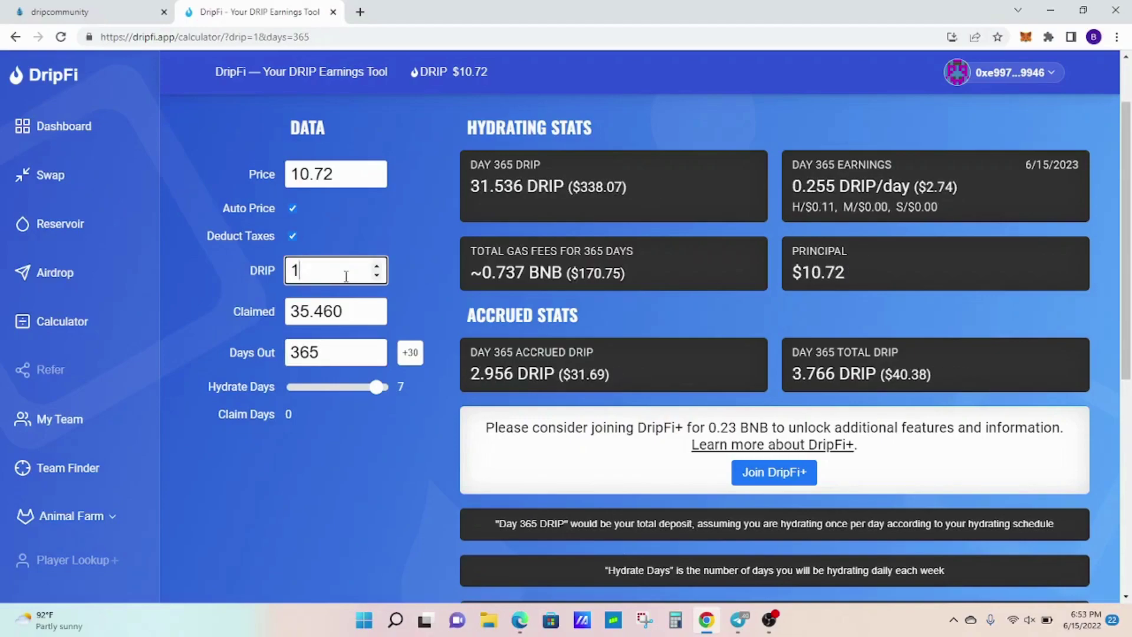
text(000)
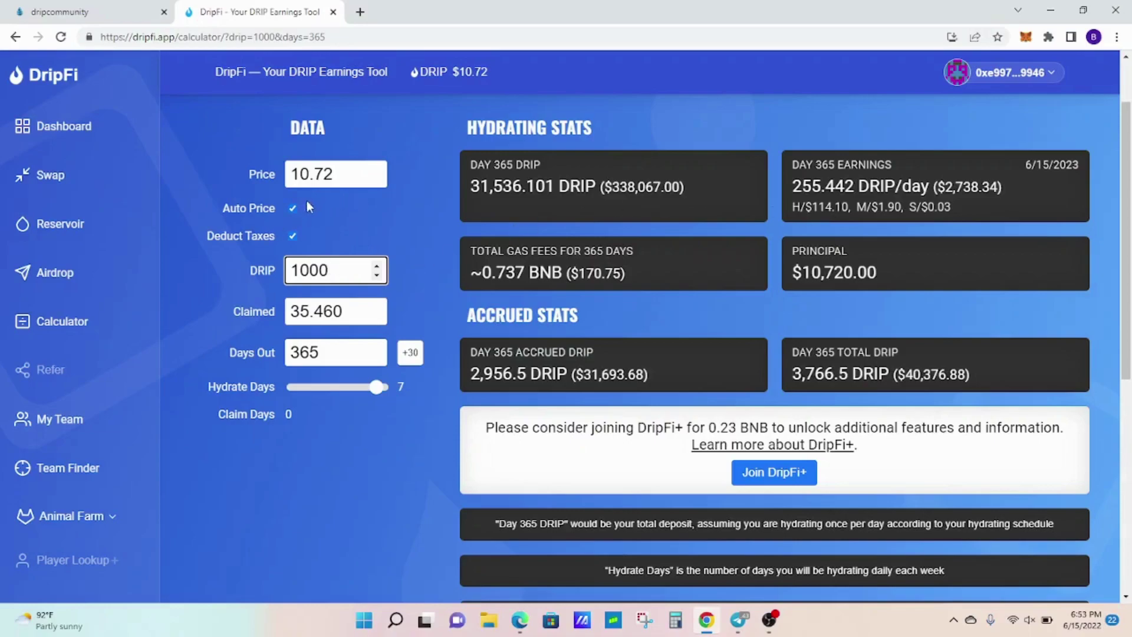
Step: Try manual token prices of 20 and then 50, then re-enable Auto Price at 10.71
click(345, 180)
drag(345, 180, 249, 158)
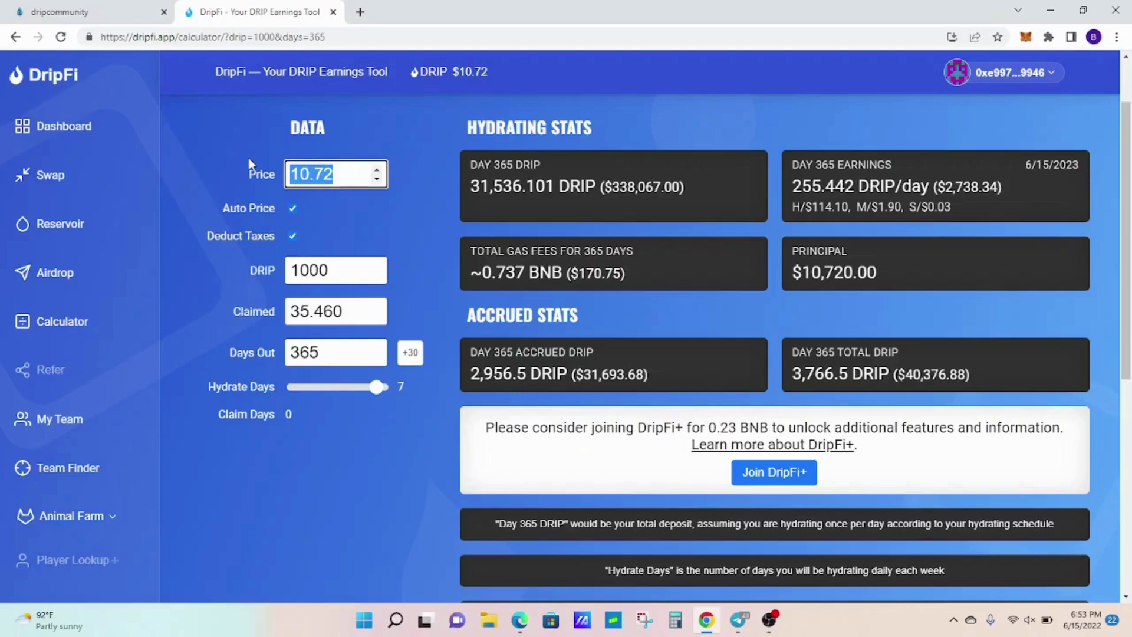
text(20)
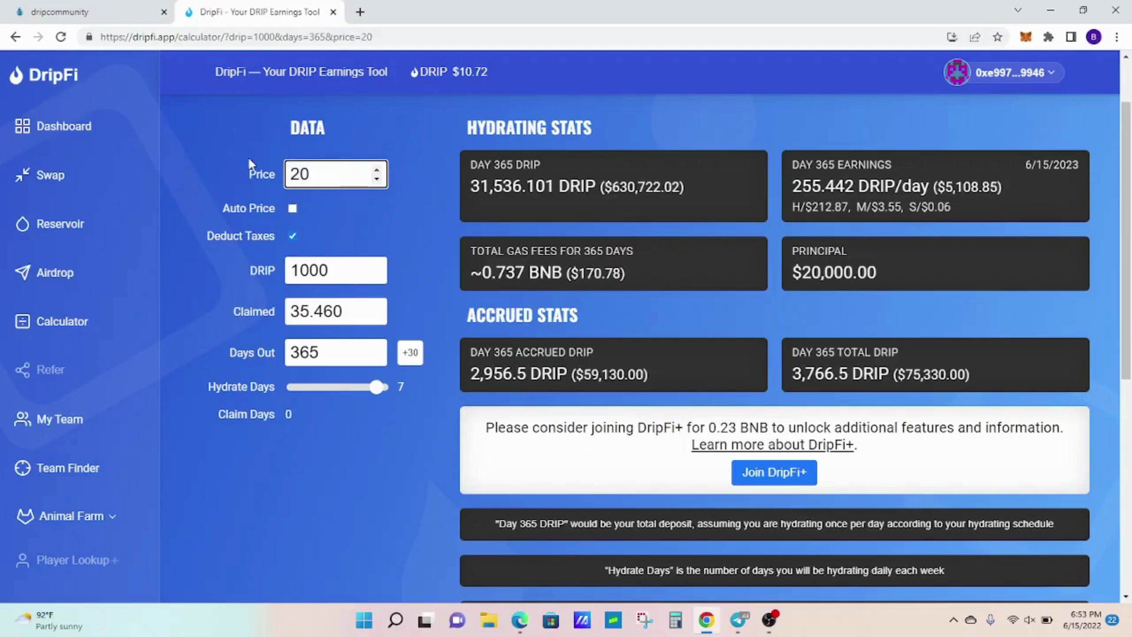
key(BackSpace)
key(BackSpace)
text(50)
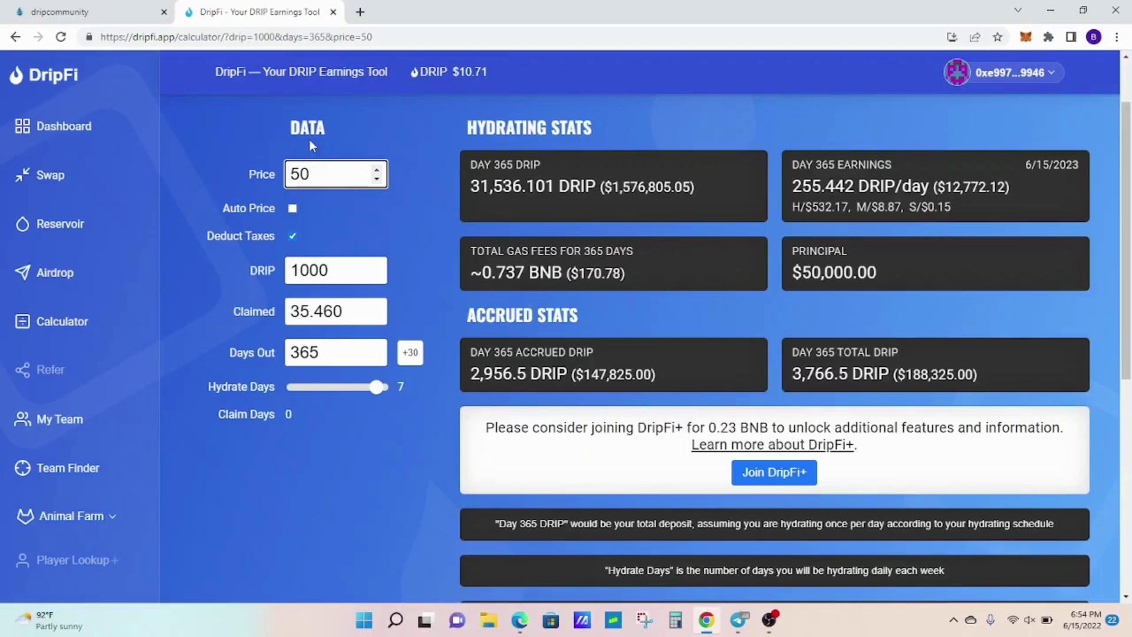
click(293, 209)
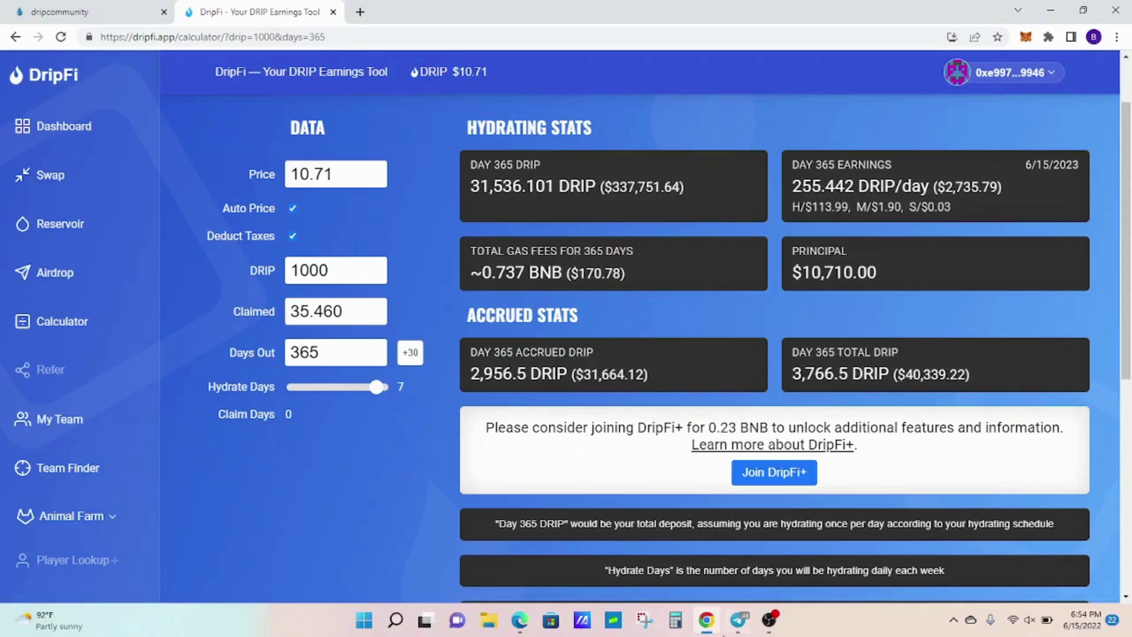
Step: Minimize the DripFi window and bring up the BSC News tweet in Edge
click(711, 629)
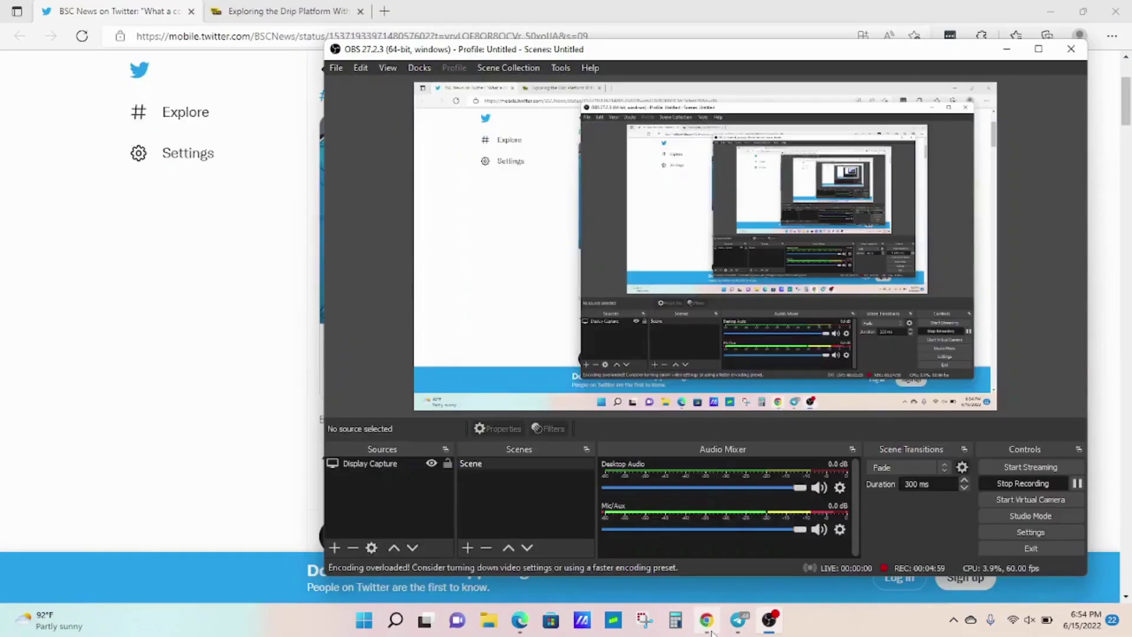
click(711, 630)
click(710, 629)
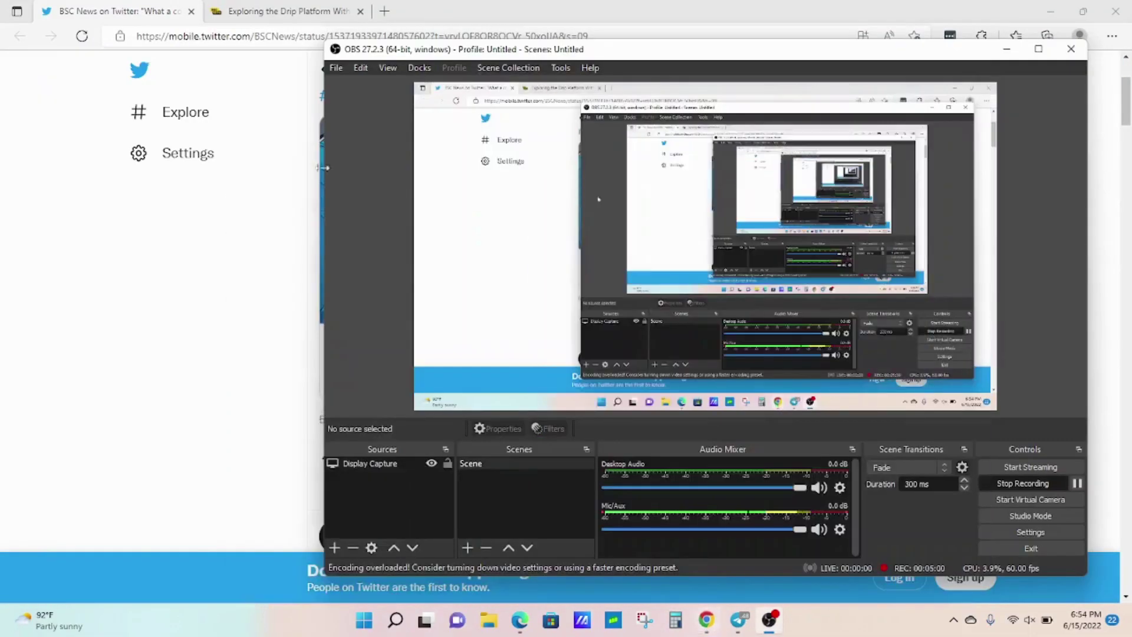
click(147, 6)
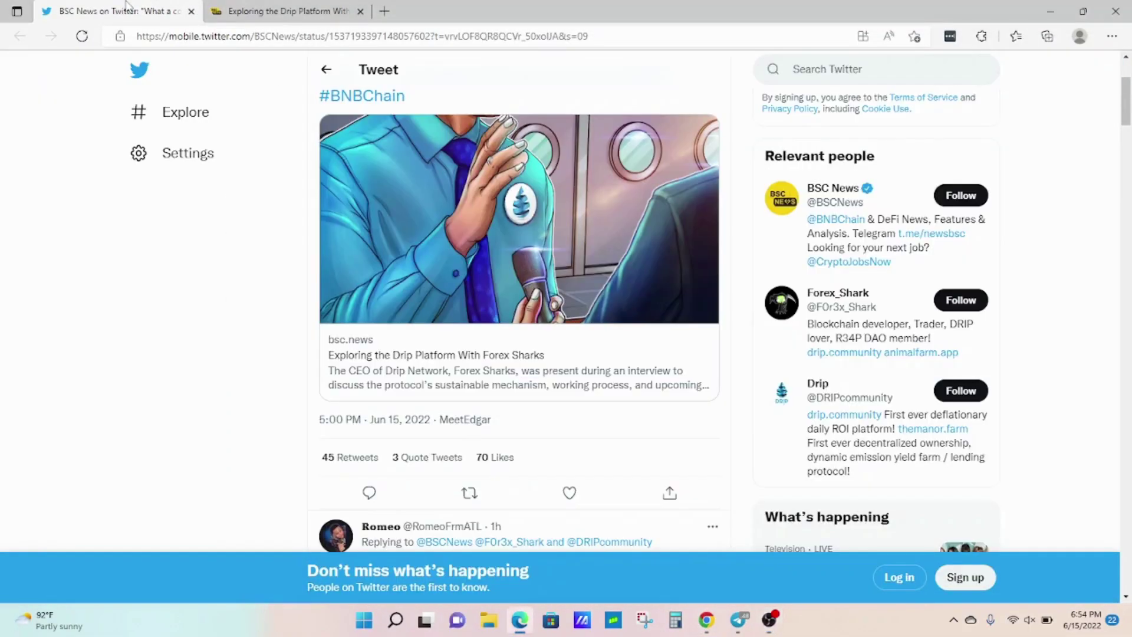
Step: Look over the tweet from its top, then open the linked Drip Platform article
click(232, 9)
click(112, 11)
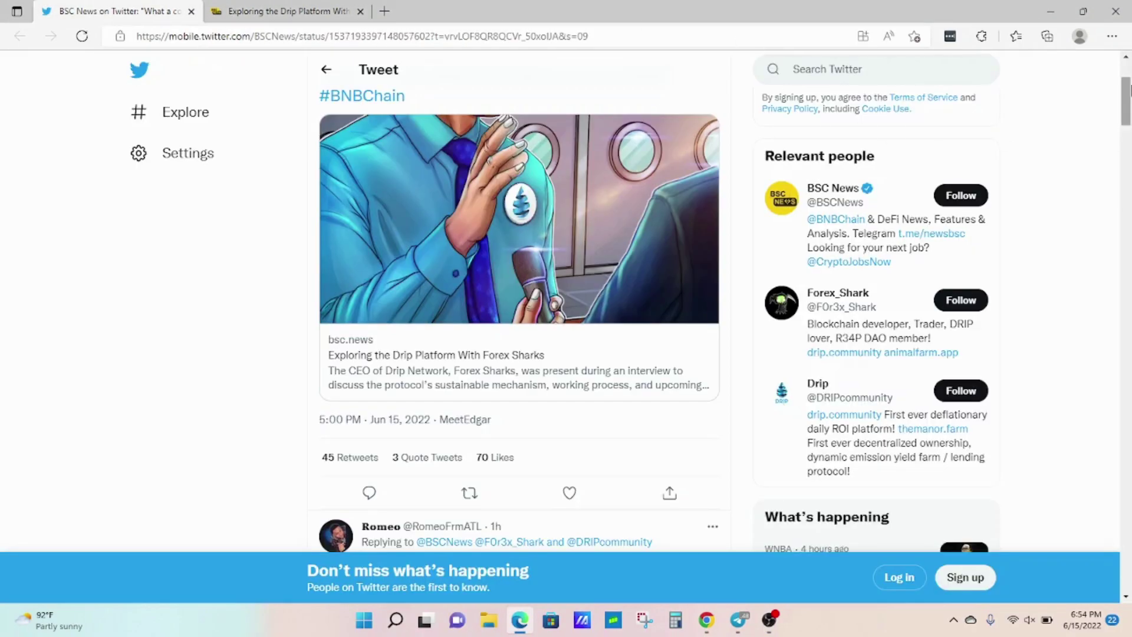
drag(1129, 89, 1130, 52)
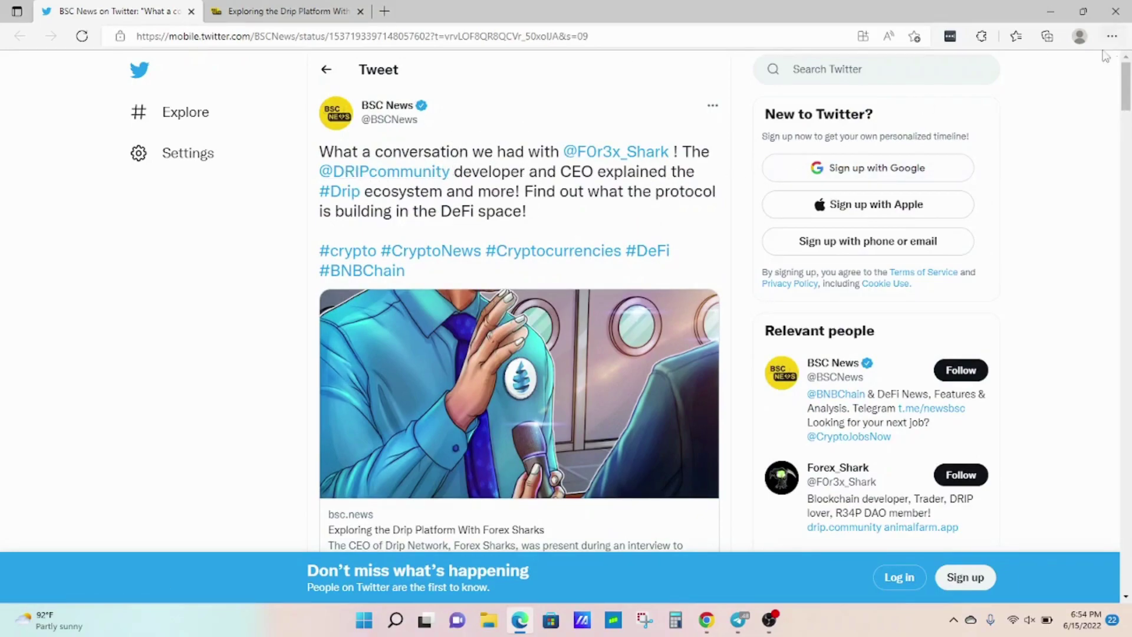
mouse_move(1127, 86)
mouse_down()
mouse_move(1127, 139)
mouse_move(1127, 99)
mouse_up()
click(302, 13)
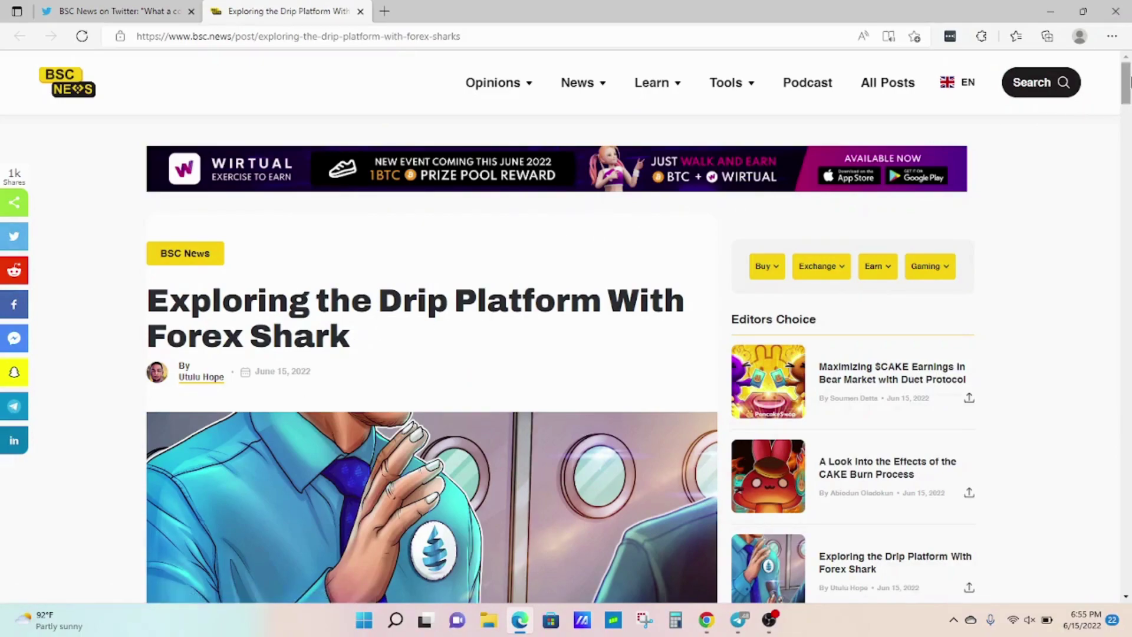
Step: Scroll through 'Exploring the Drip Platform With Forex Shark' to its end and return to the tweet
drag(1126, 83, 1124, 439)
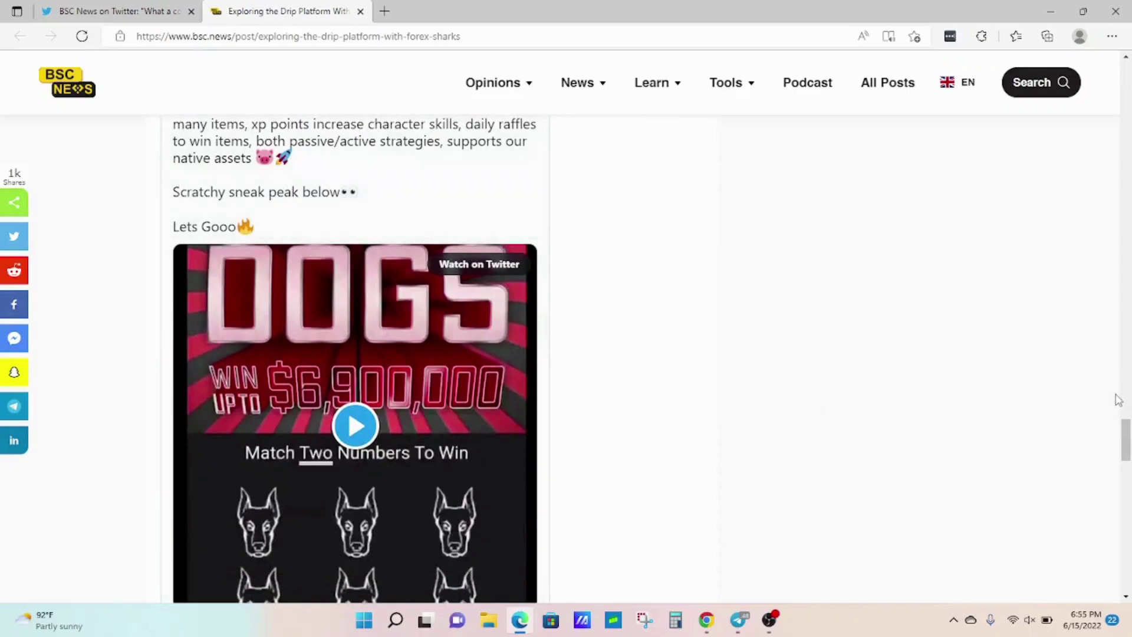
drag(1128, 442, 1104, 443)
scroll(1019, 257, down, 1)
click(100, 15)
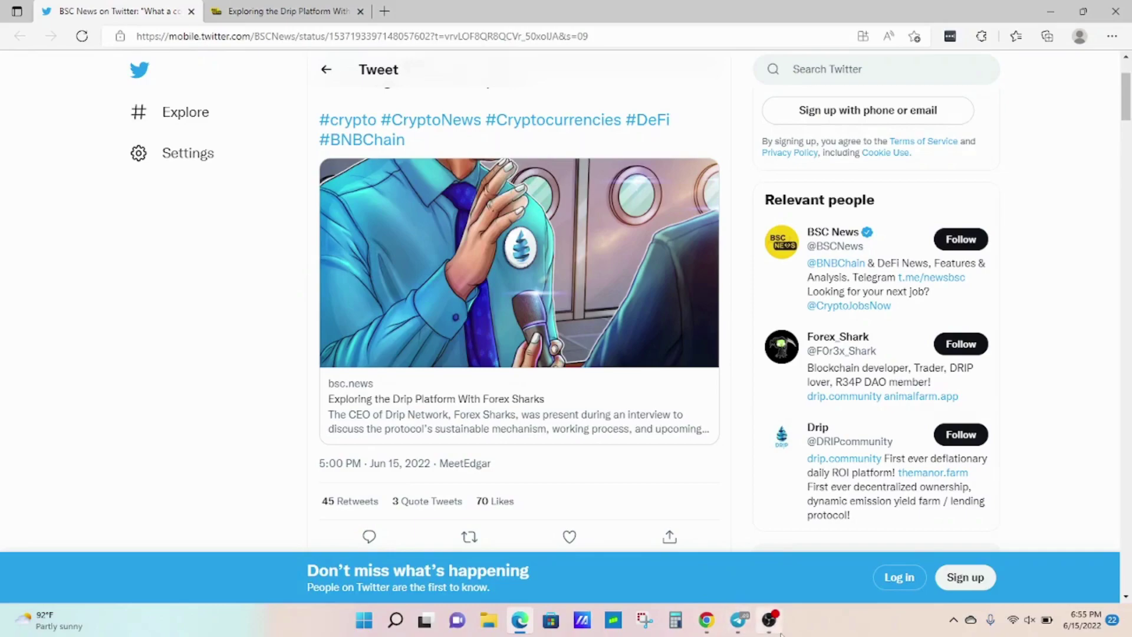
Step: Restore the Chrome window showing the 1000 DRIP, 365-day projection at 10.72
click(706, 630)
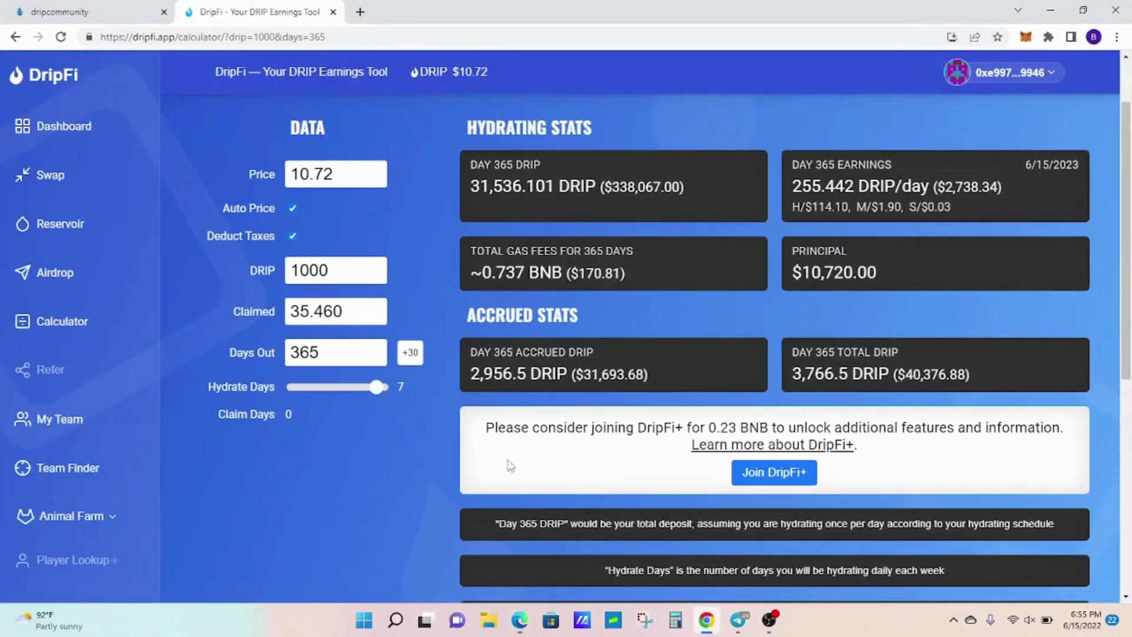